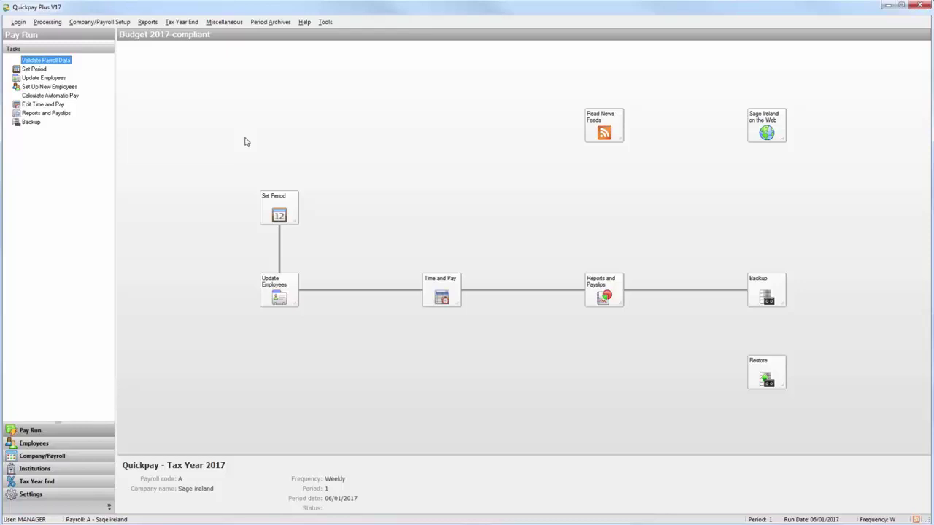
Step: Look through the Help menu, then open the System Information support page
{"action": "left_click", "coordinate": [304, 22]}
{"action": "left_click", "coordinate": [324, 122]}
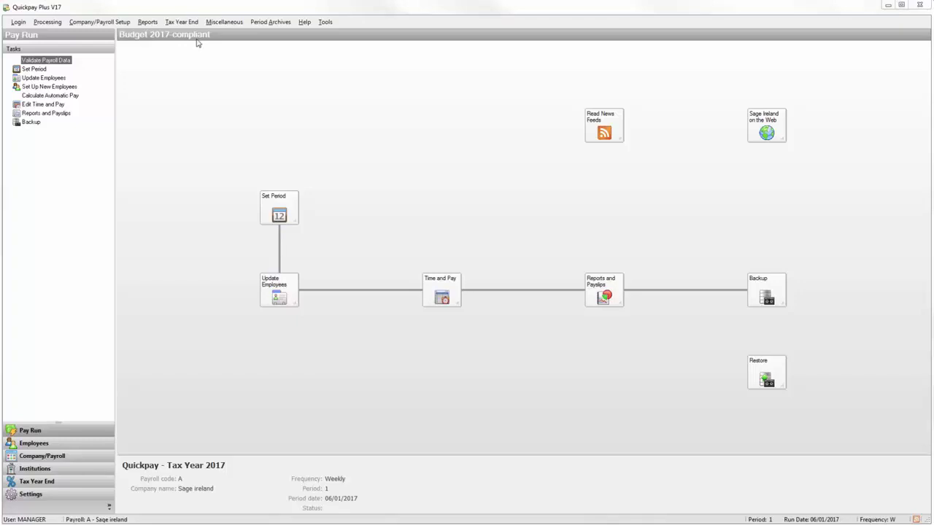
{"action": "left_click", "coordinate": [304, 23]}
{"action": "left_click", "coordinate": [332, 76]}
Step: Set payroll A to period 2 with payroll date 14/01/2017 and save it
{"action": "left_click", "coordinate": [278, 210]}
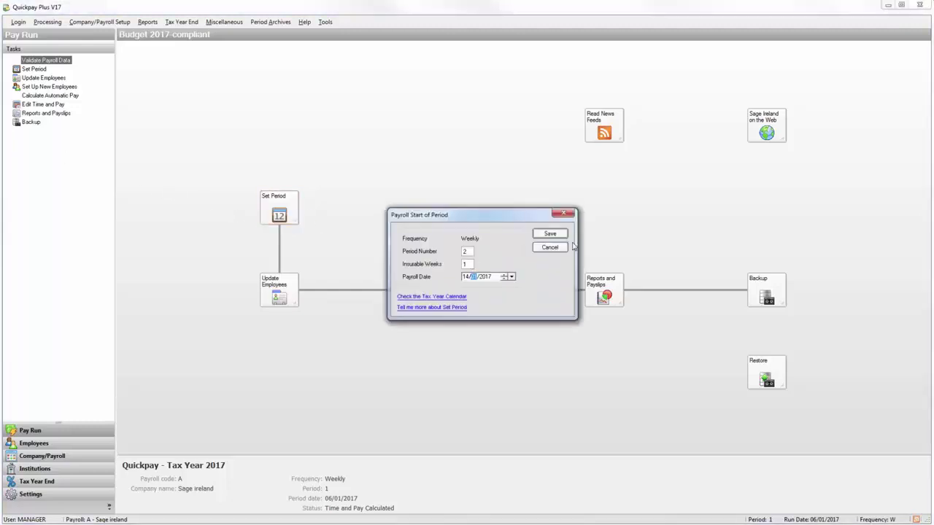
{"action": "left_click", "coordinate": [552, 236]}
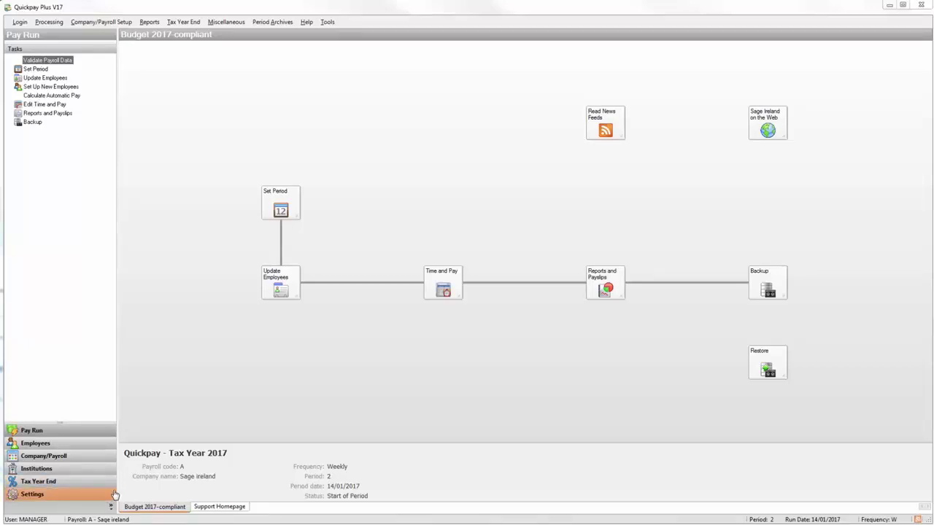
{"action": "left_click", "coordinate": [306, 21]}
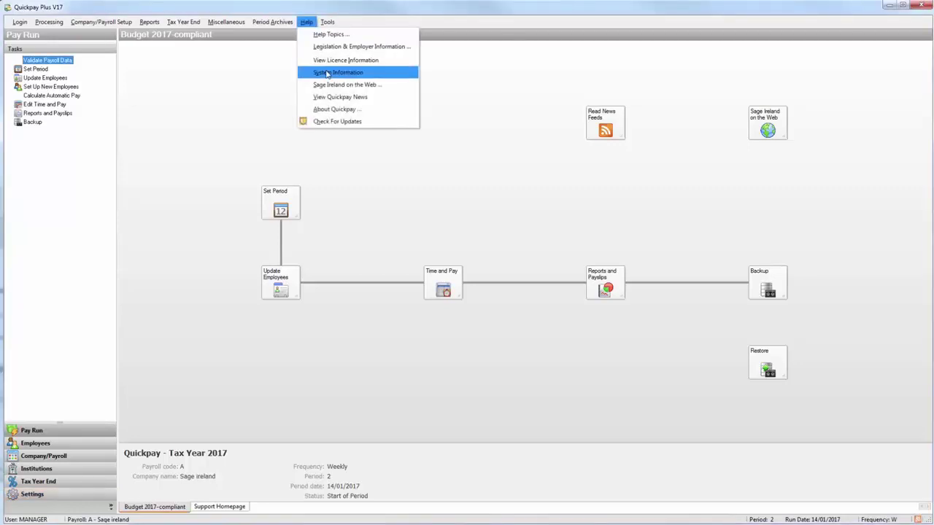
{"action": "left_click", "coordinate": [326, 74]}
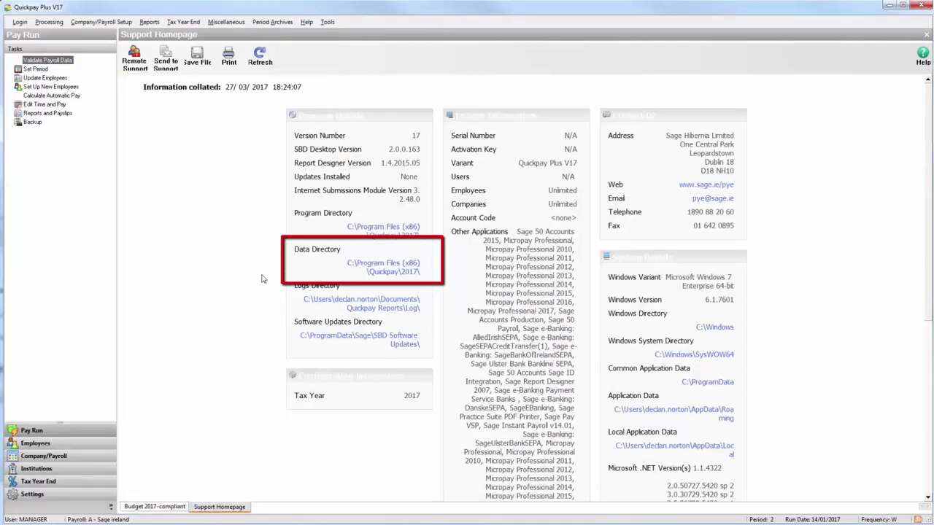
{"action": "left_click", "coordinate": [163, 507]}
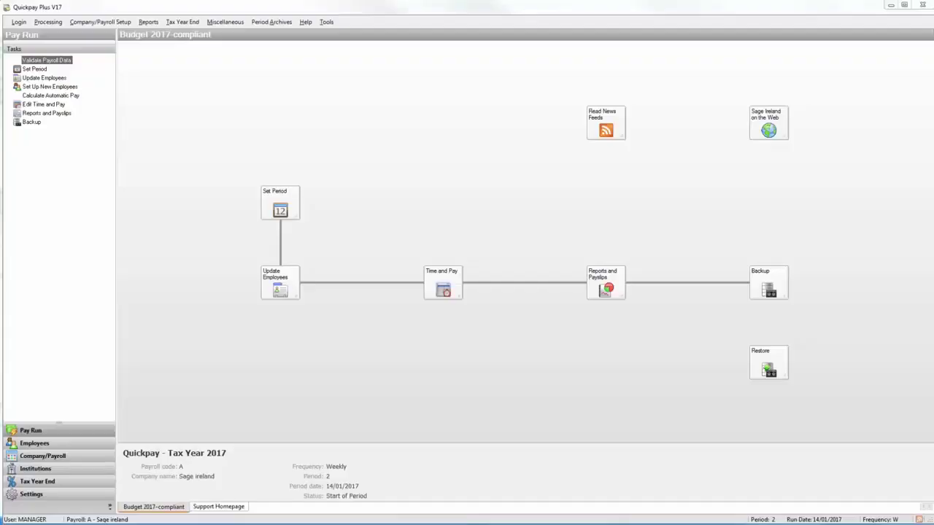
Step: Run the Validate Payroll data report from the Reports menu
{"action": "left_click", "coordinate": [153, 22]}
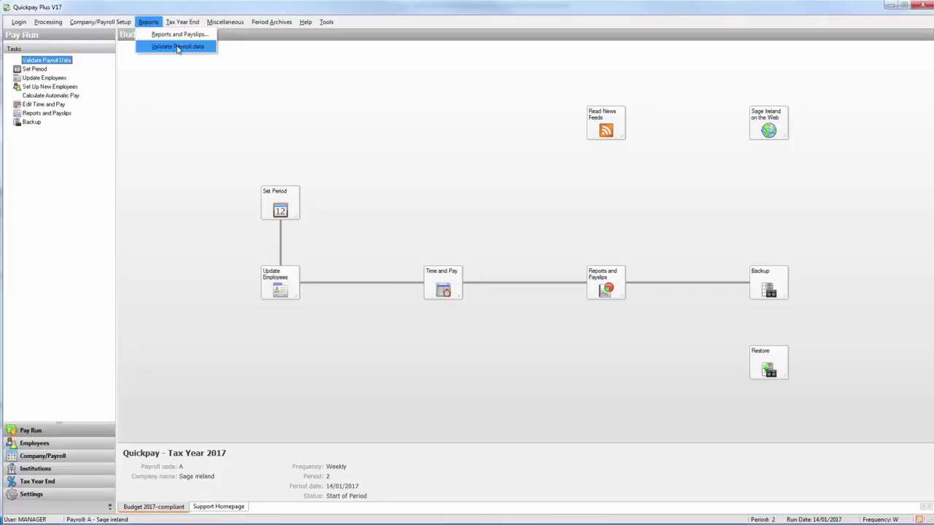
{"action": "left_click", "coordinate": [178, 47]}
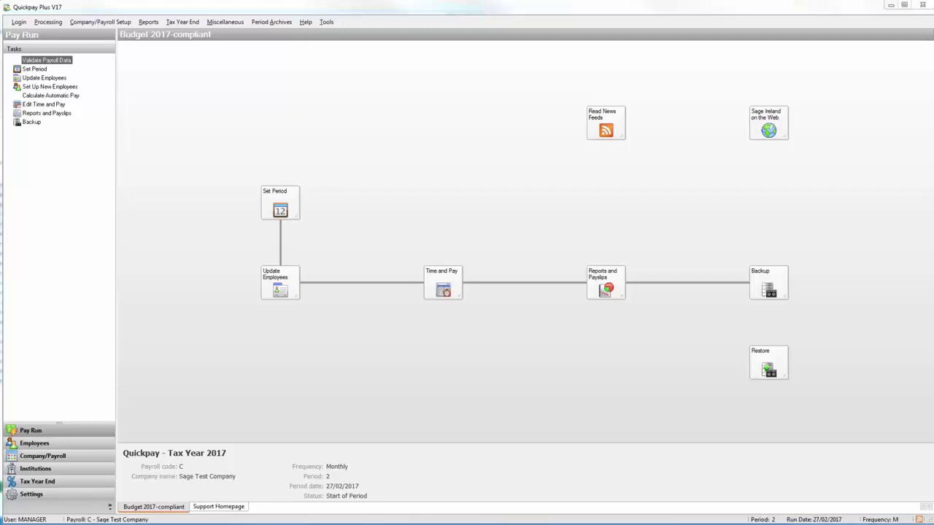
Step: Run a Full System Backup of common files and payrolls A, B and C to the Pre MP migration folder
{"action": "left_click", "coordinate": [232, 22]}
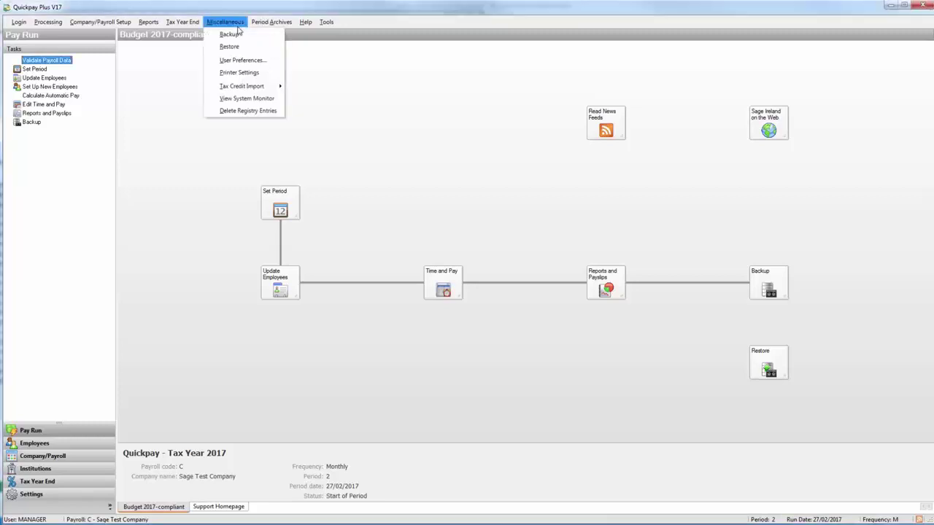
{"action": "left_click", "coordinate": [237, 36]}
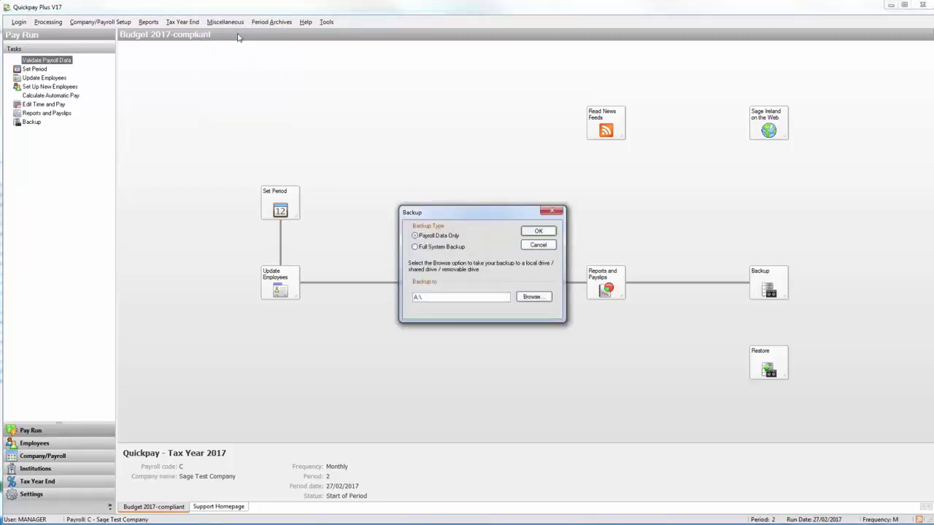
{"action": "left_click", "coordinate": [415, 247]}
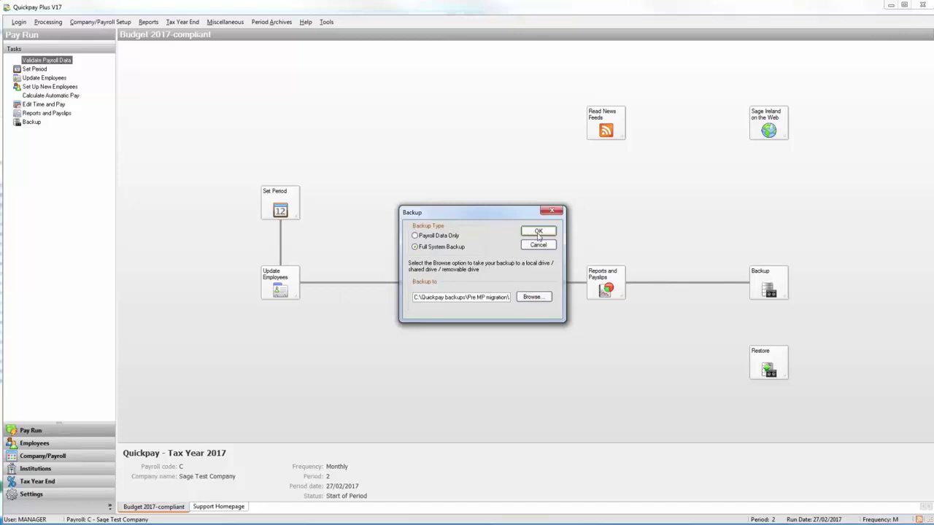
{"action": "left_click", "coordinate": [538, 233]}
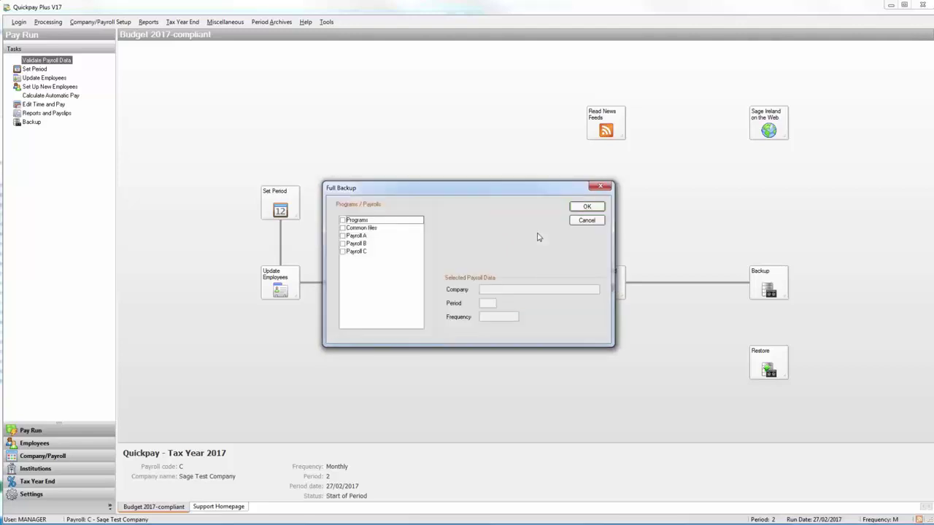
{"action": "left_click", "coordinate": [343, 251]}
{"action": "left_click", "coordinate": [343, 244]}
{"action": "left_click", "coordinate": [343, 235]}
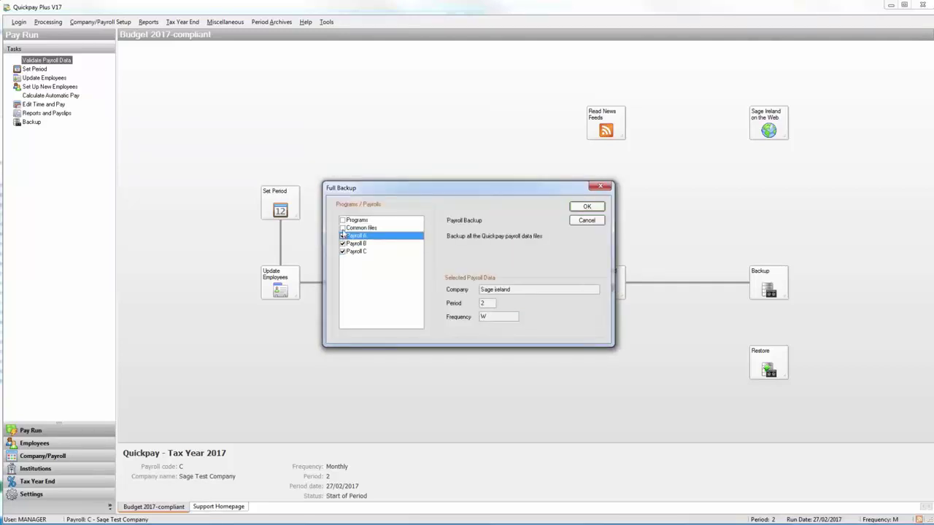
{"action": "left_click", "coordinate": [342, 229]}
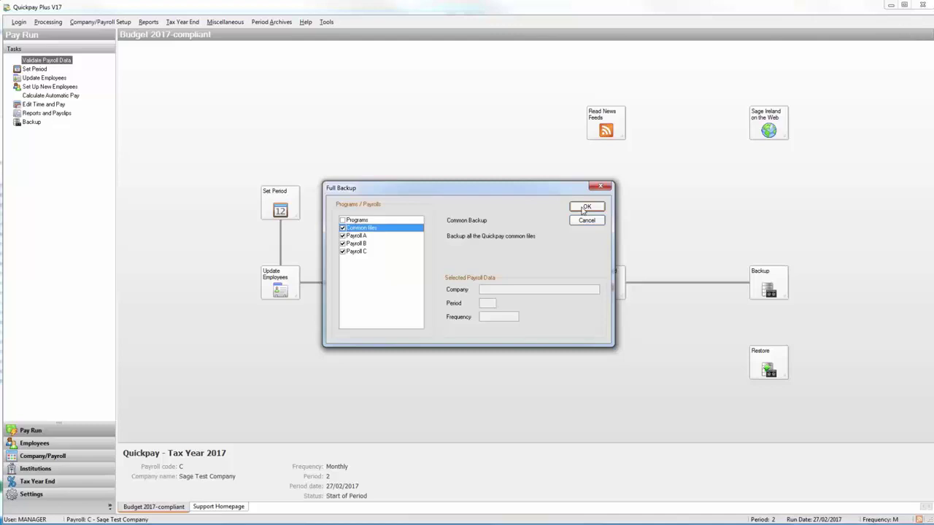
{"action": "left_click", "coordinate": [586, 208]}
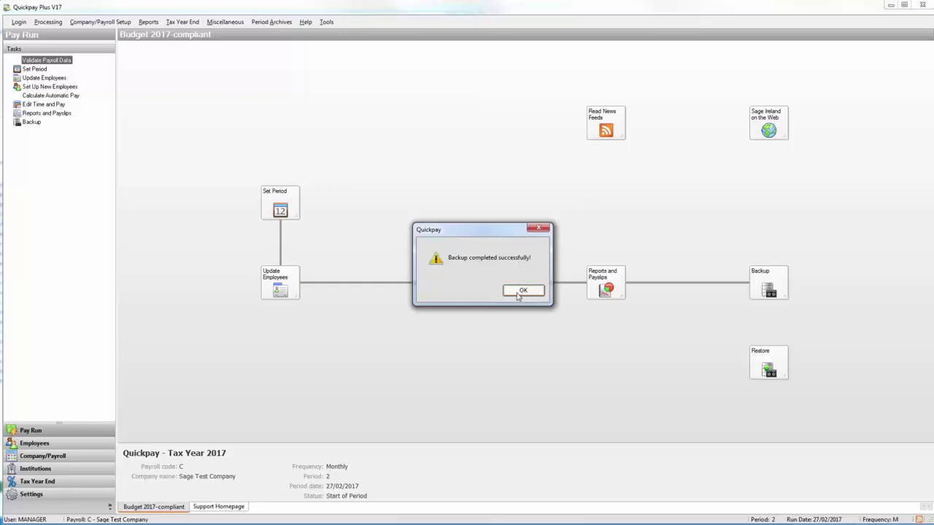
{"action": "left_click", "coordinate": [519, 291]}
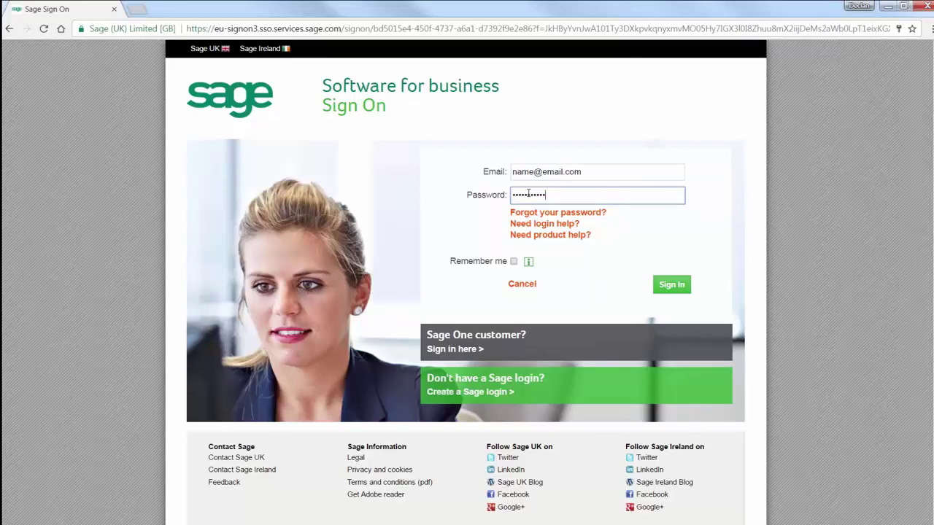
Step: Sign in to My Sage and select the Sage Ireland Test Account
{"action": "left_click", "coordinate": [671, 284]}
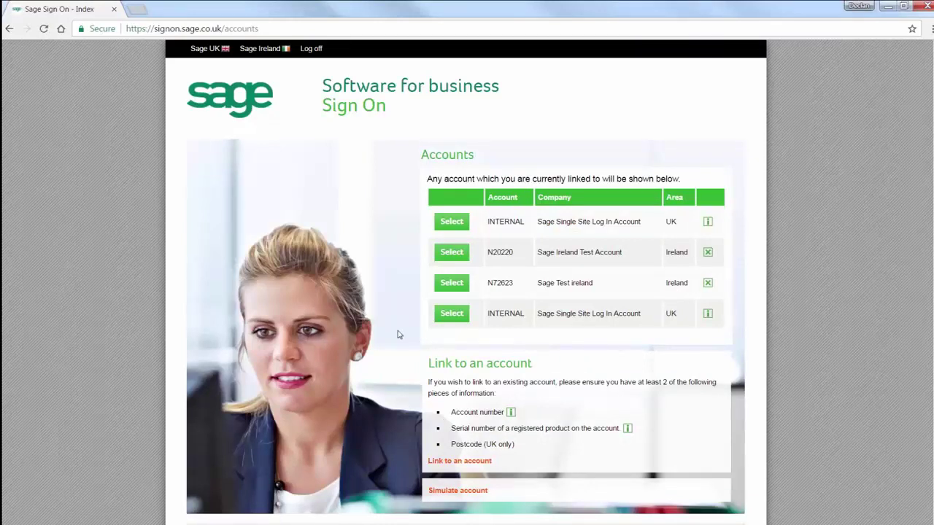
{"action": "left_click", "coordinate": [452, 254]}
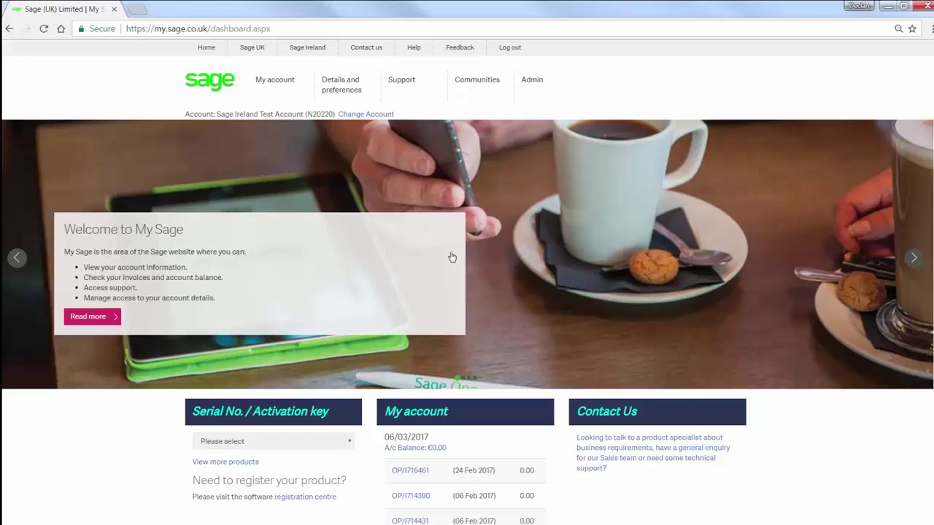
Step: Download the Sage Micropay 2017 full installation from the Full Downloads list
{"action": "mouse_move", "coordinate": [409, 91]}
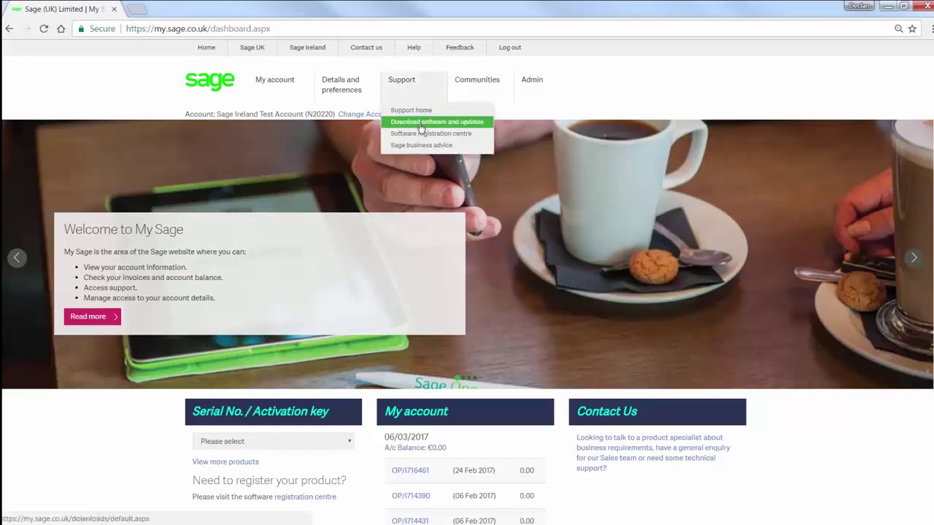
{"action": "left_click", "coordinate": [421, 123]}
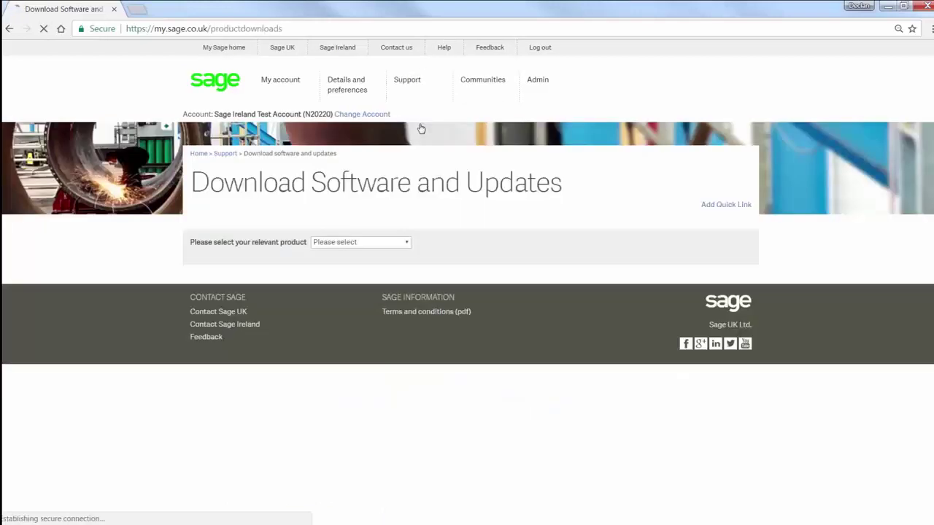
{"action": "left_click", "coordinate": [375, 248]}
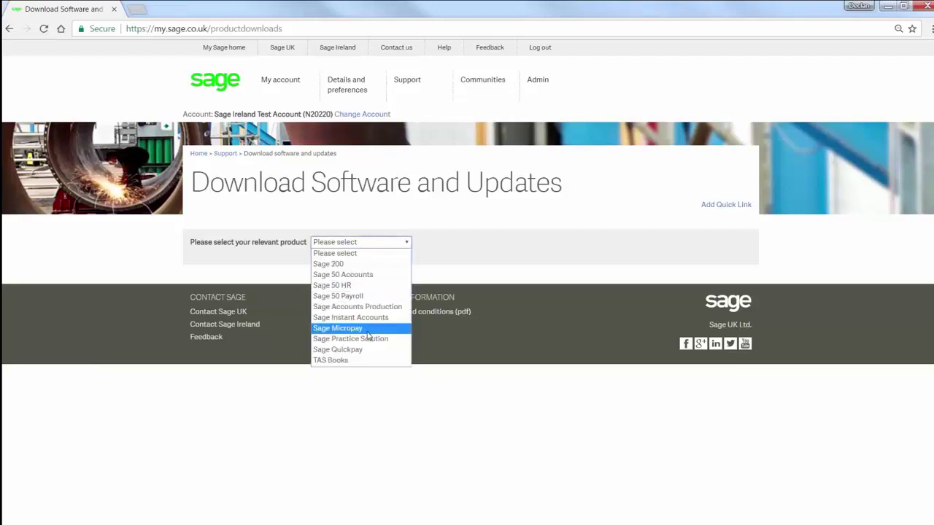
{"action": "left_click", "coordinate": [368, 331]}
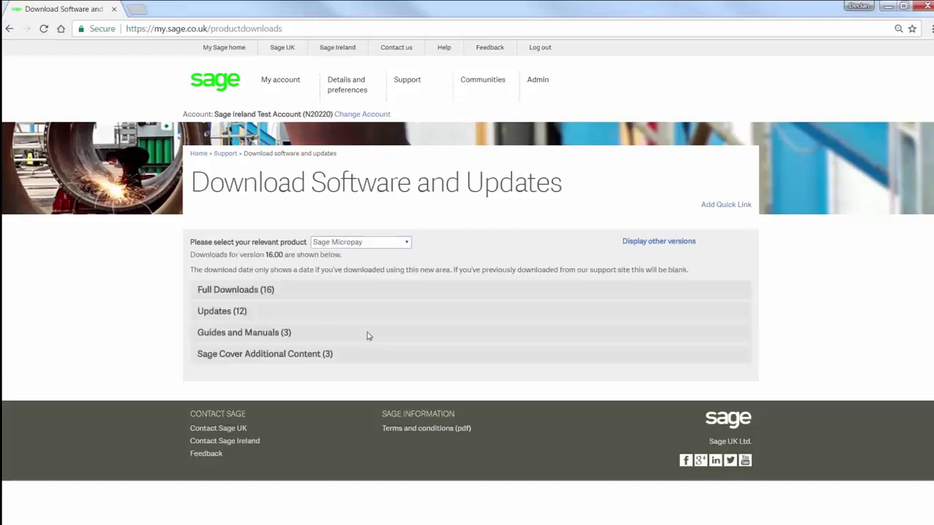
{"action": "left_click", "coordinate": [296, 291]}
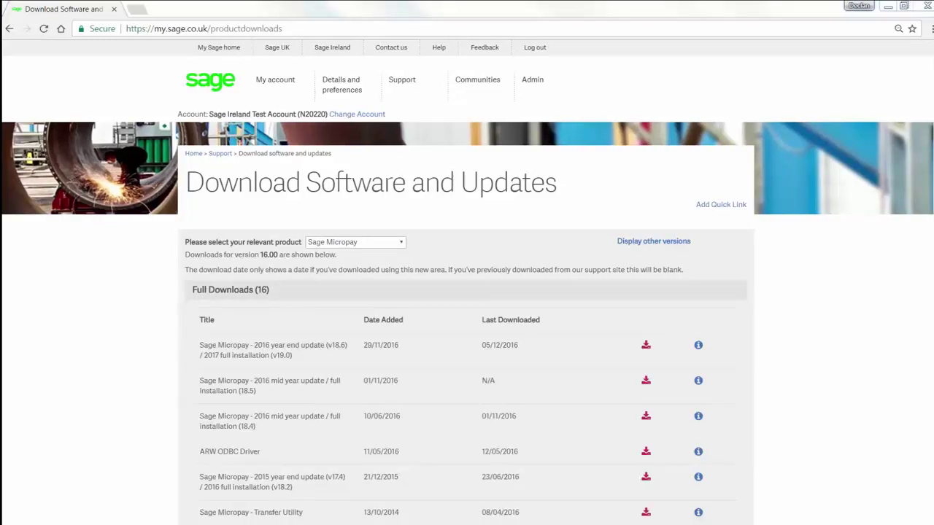
{"action": "left_click", "coordinate": [646, 346]}
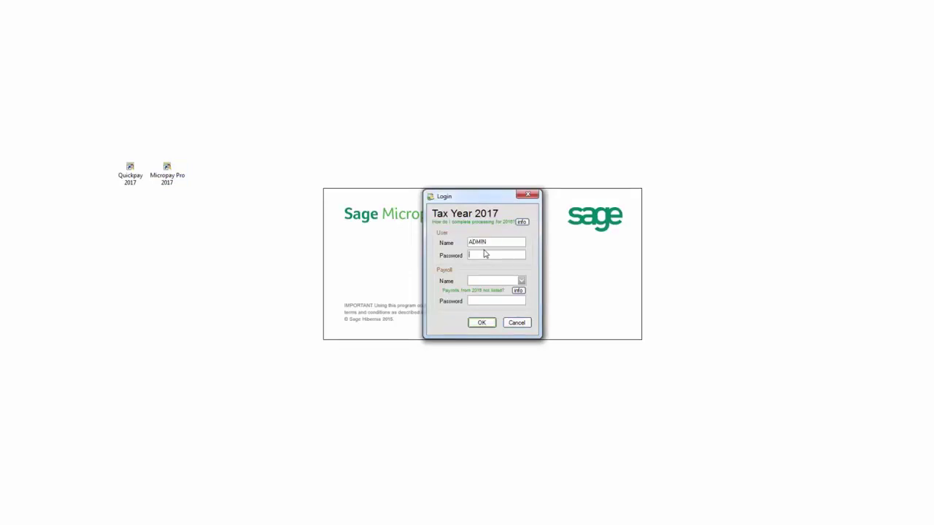
Step: Enter the ADMIN user name and the admin password at the Micropay login
{"action": "type", "text": "****"}
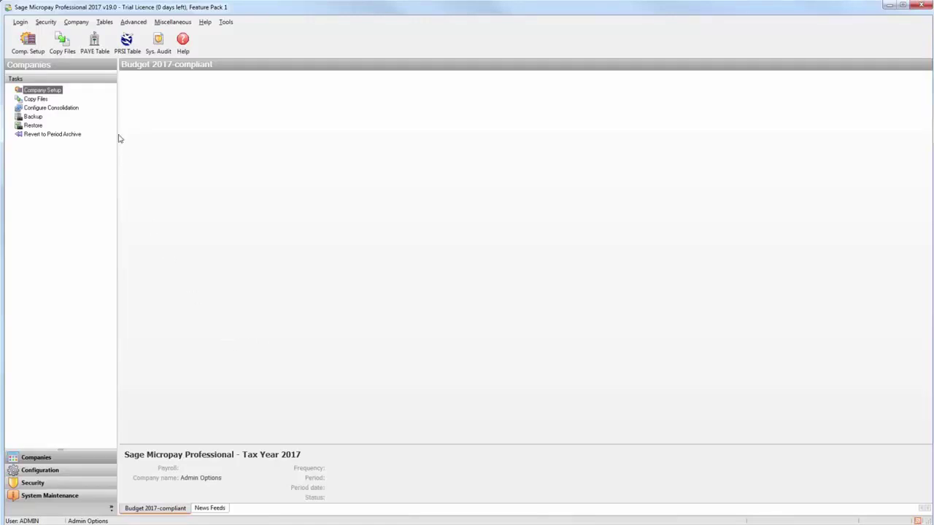
Step: Add a new payroll user with the required user name in group 01 - Group 1, and save
{"action": "left_click", "coordinate": [45, 22]}
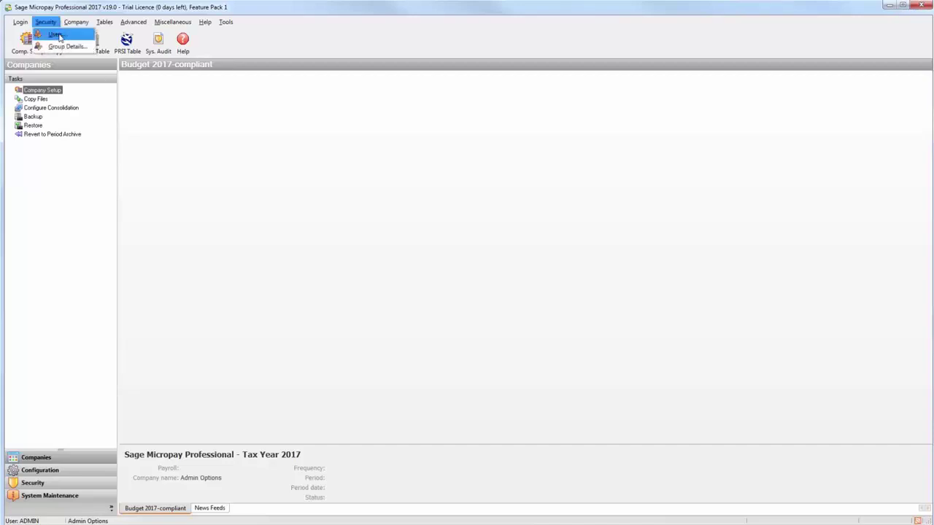
{"action": "left_click", "coordinate": [57, 36]}
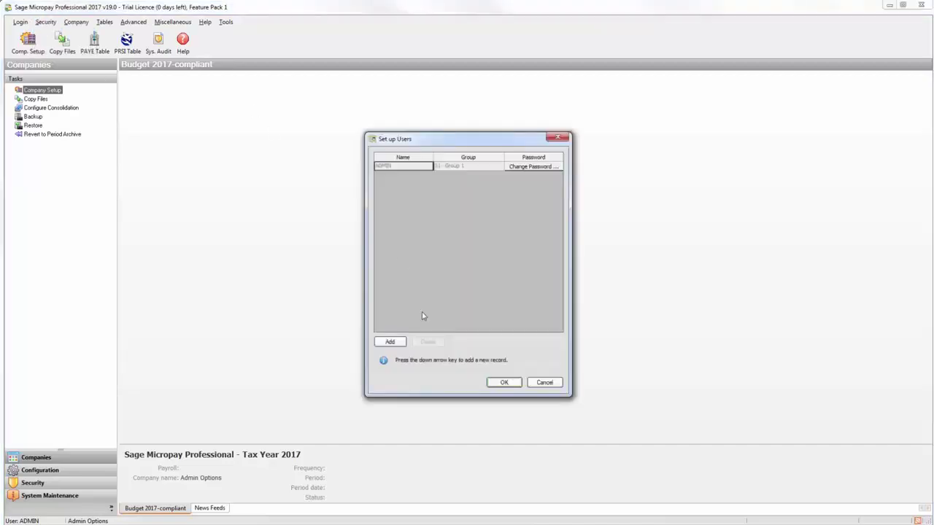
{"action": "left_click", "coordinate": [390, 342]}
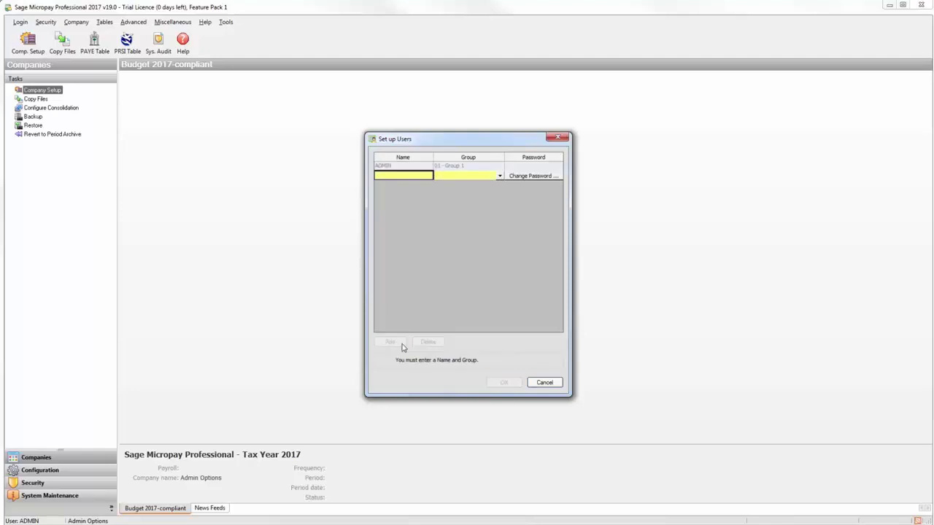
{"action": "type", "text": "DECLAN"}
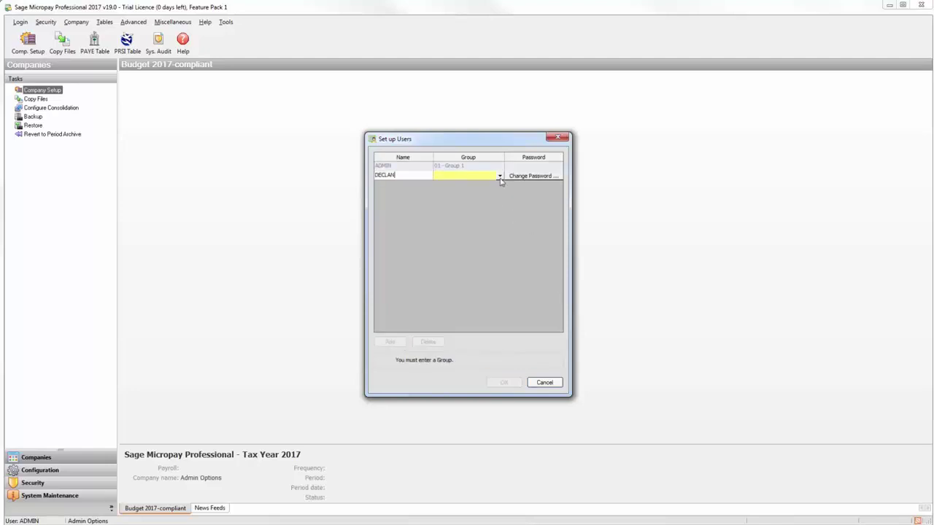
{"action": "left_click", "coordinate": [499, 179]}
{"action": "left_click", "coordinate": [482, 187]}
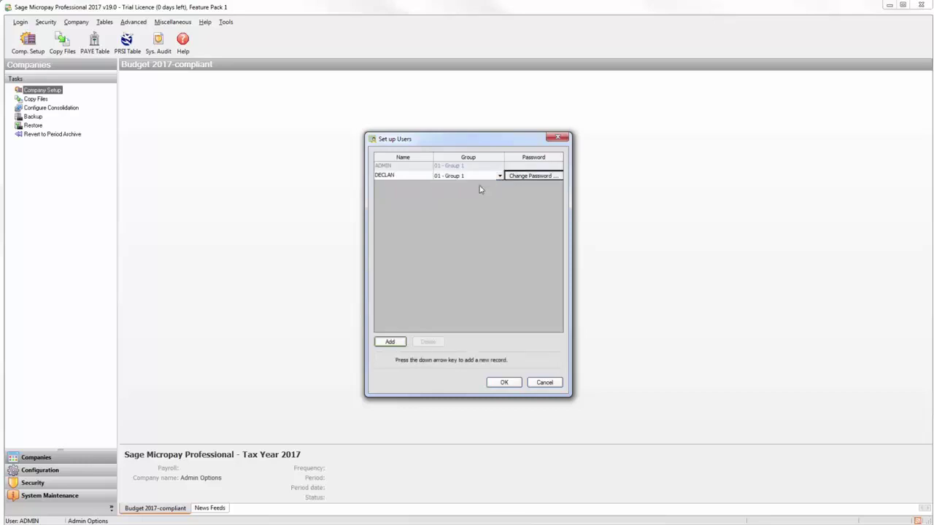
{"action": "left_click", "coordinate": [501, 383]}
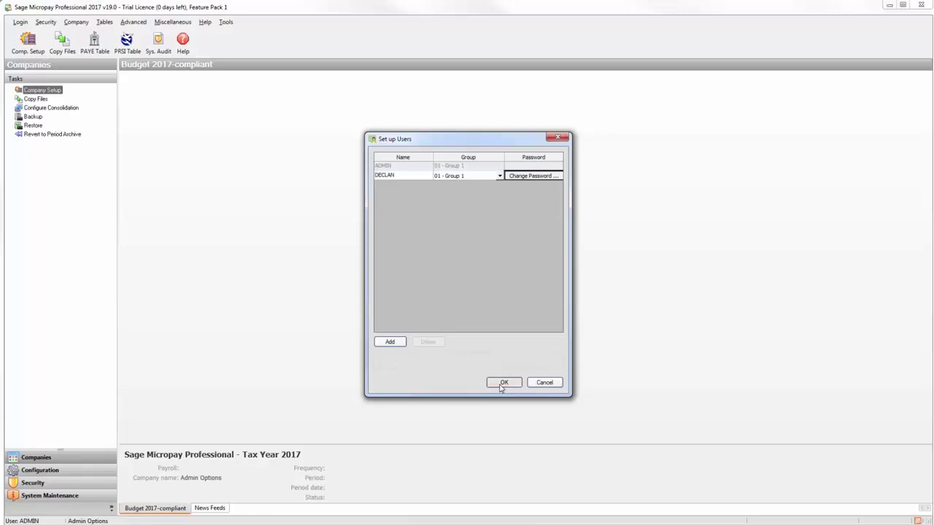